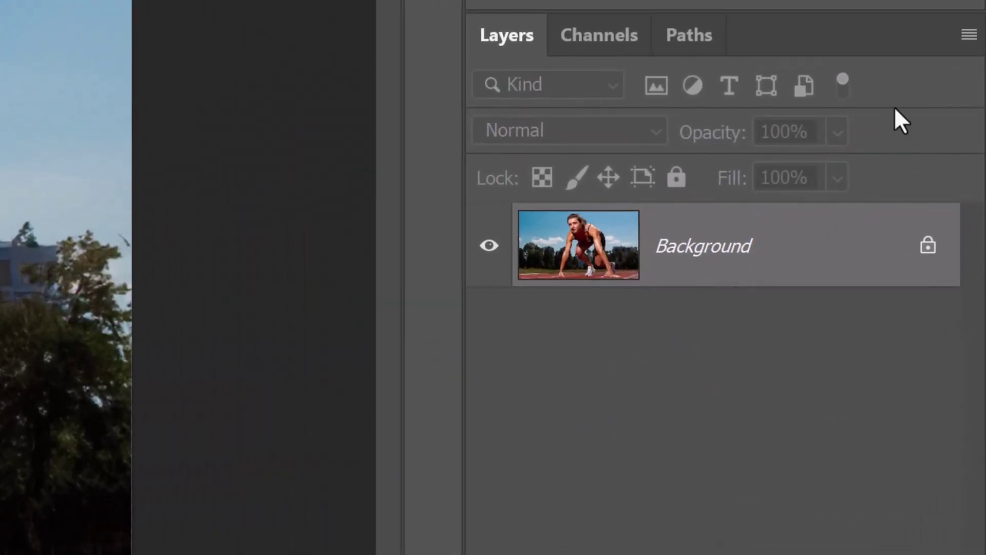
Convert the athlete photo layer to a smart object and duplicate it as Layer 0 copy.
{"action": "left_click", "coordinate": [969, 35]}
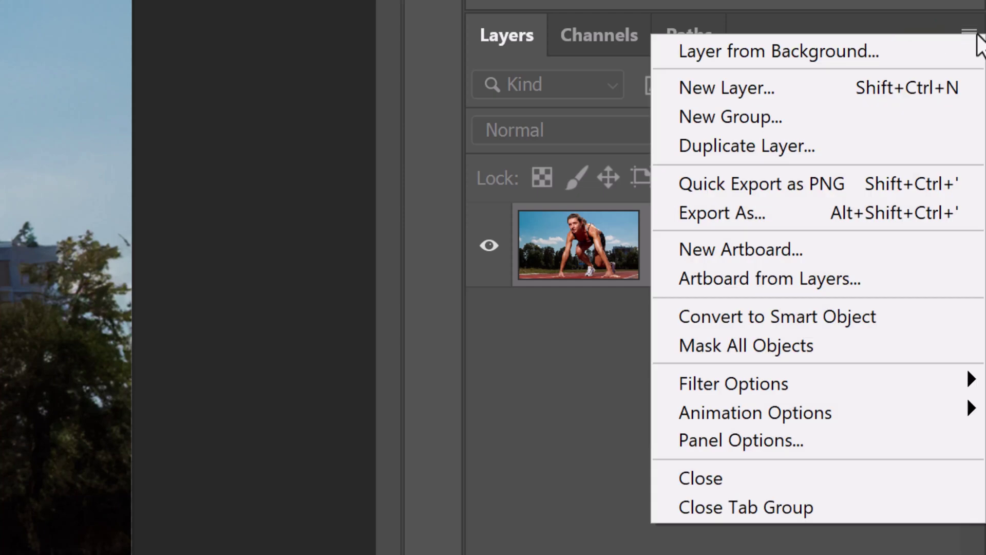
{"action": "left_click", "coordinate": [778, 316]}
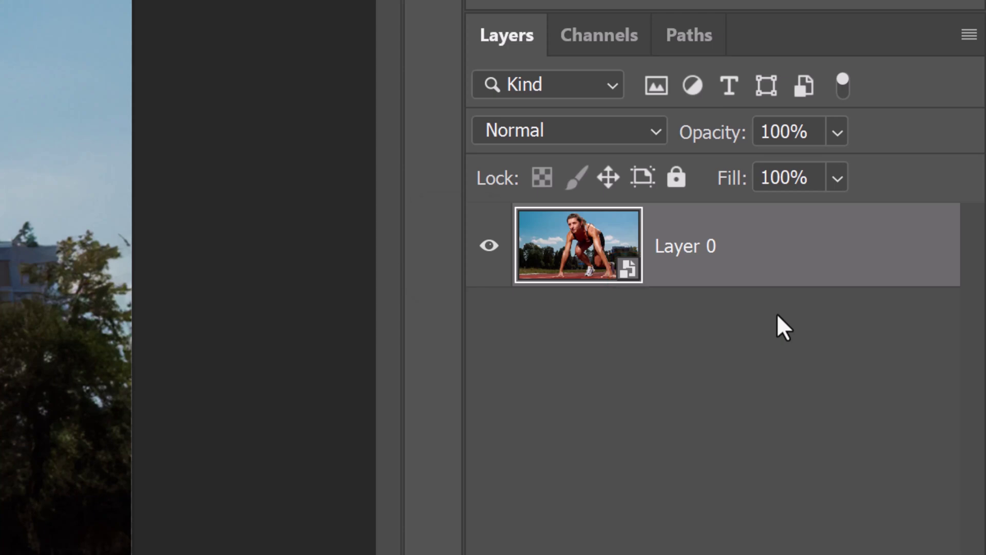
{"action": "key", "text": "ctrl+j"}
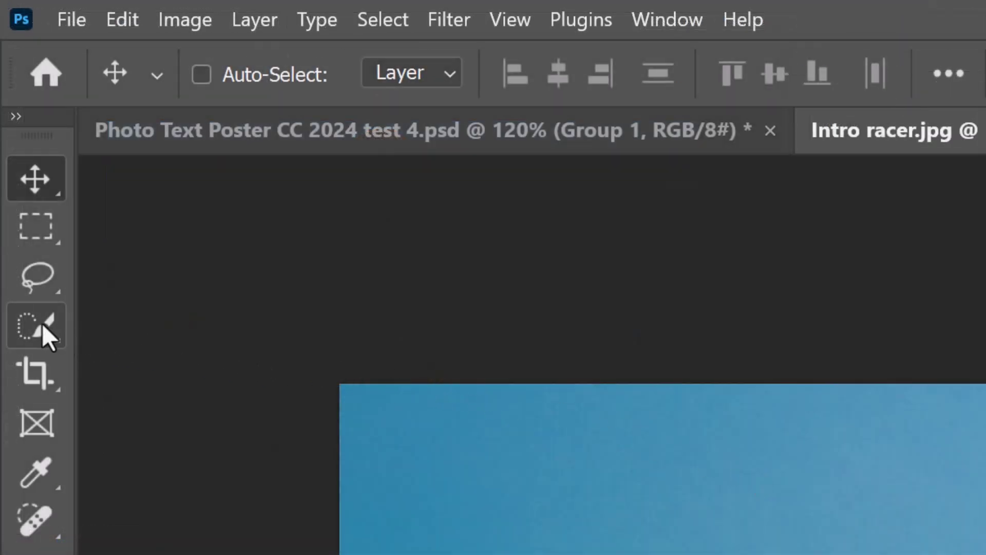
Switch to the Object Selection Tool to select the athlete automatically.
{"action": "left_click", "coordinate": [42, 325]}
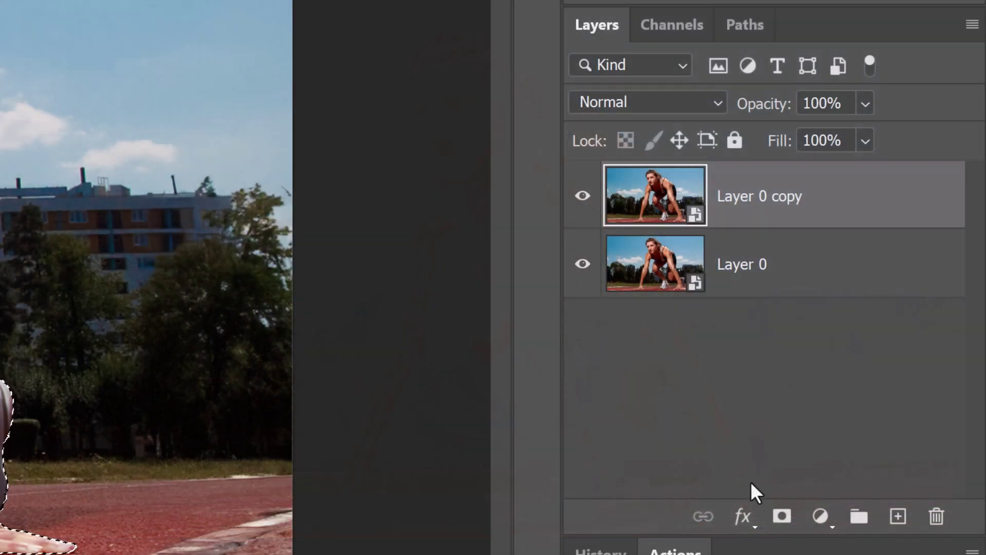
Mask Layer 0 copy to the athlete, add empty Layer 1, and ready white horizontal type.
{"action": "left_click", "coordinate": [782, 518]}
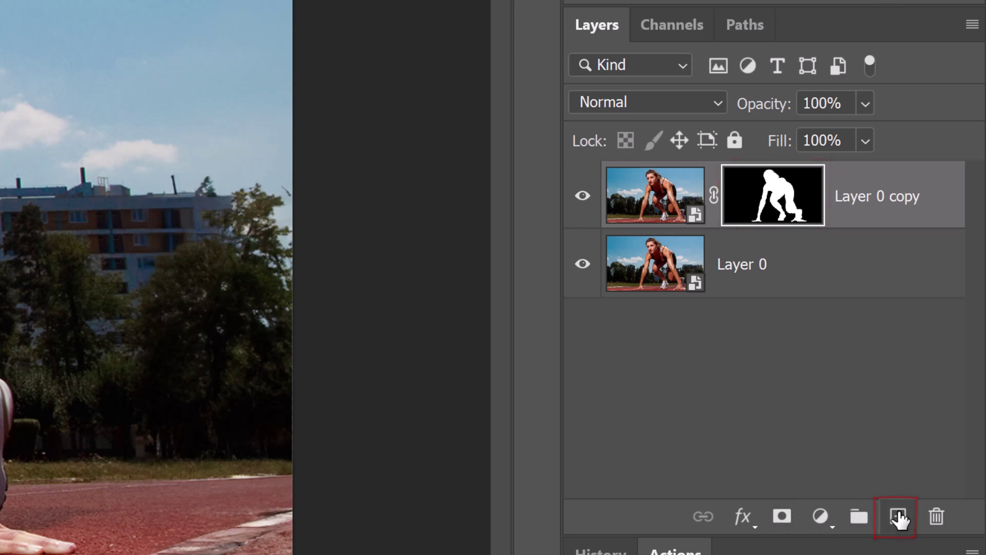
{"action": "left_click", "coordinate": [899, 518]}
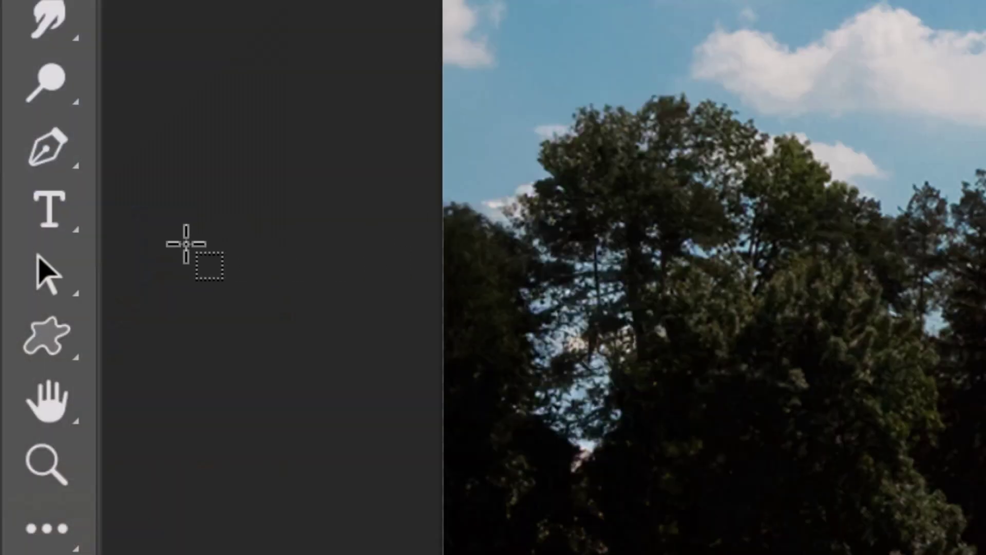
{"action": "right_click", "coordinate": [59, 220]}
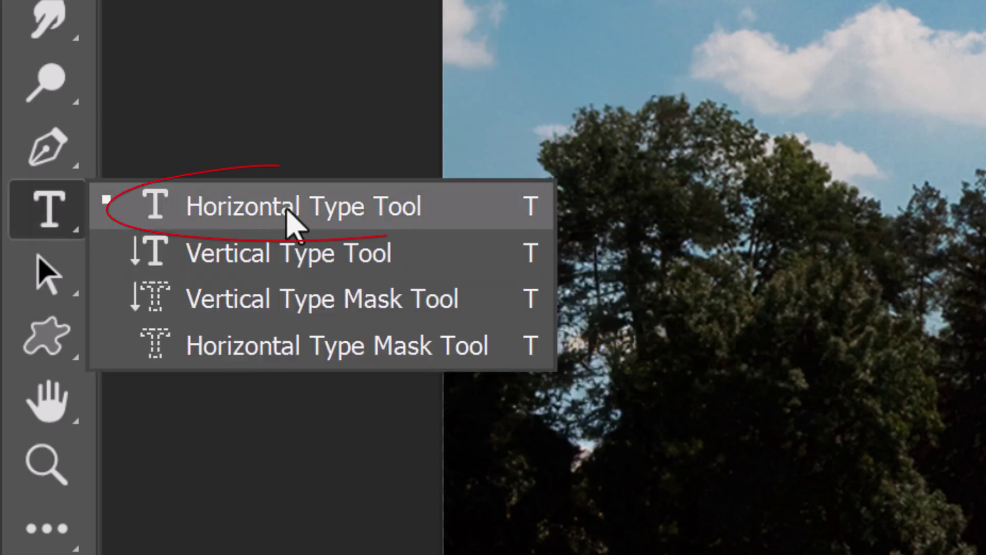
{"action": "left_click", "coordinate": [296, 221]}
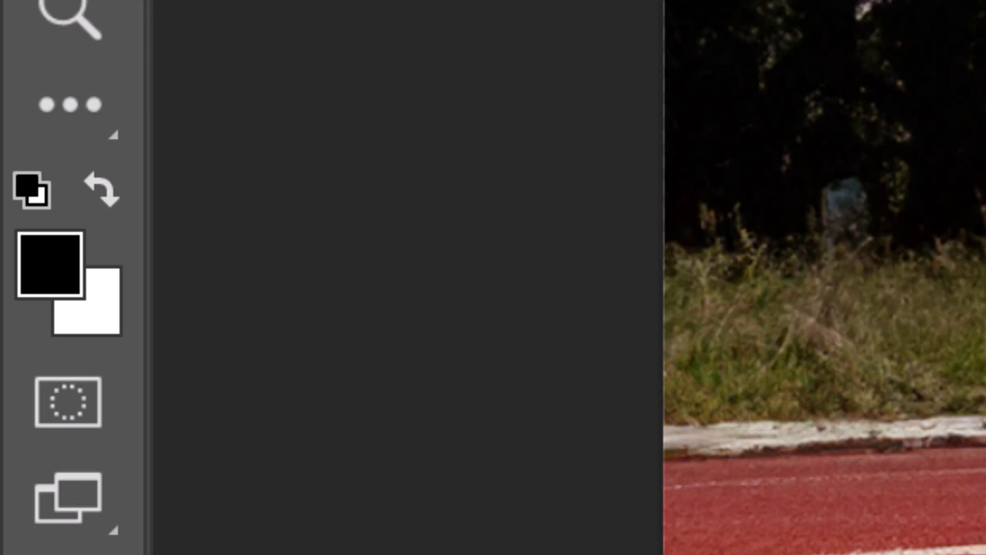
{"action": "key", "text": "x"}
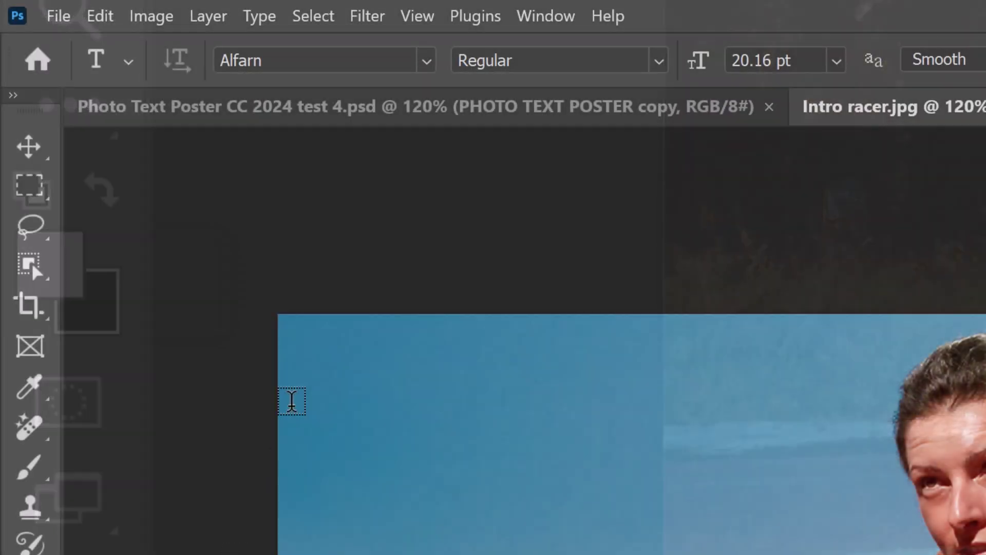
Set the type options to the Alfarn font at 210 pt.
{"action": "left_click", "coordinate": [427, 60]}
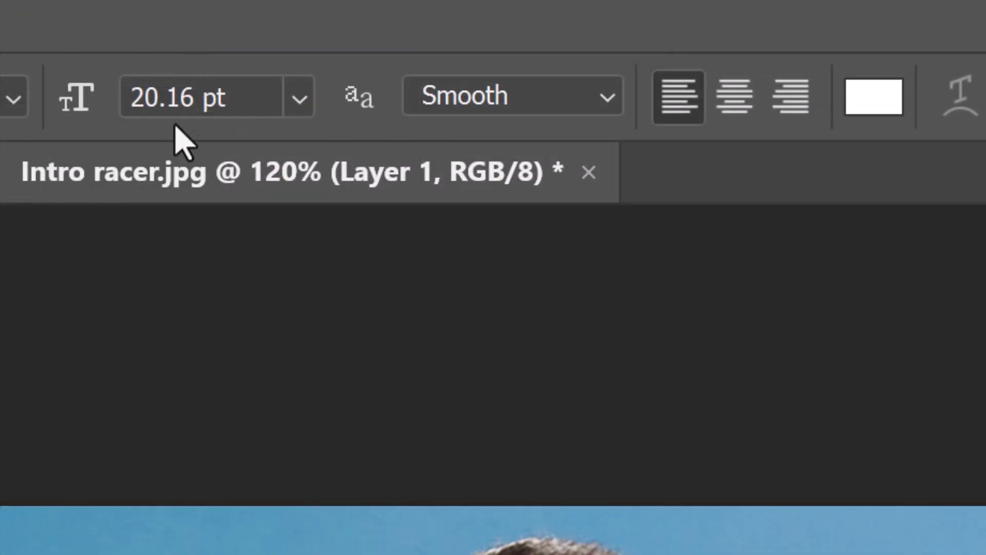
{"action": "double_click", "coordinate": [199, 95]}
{"action": "type", "text": "210"}
{"action": "key", "text": "Return"}
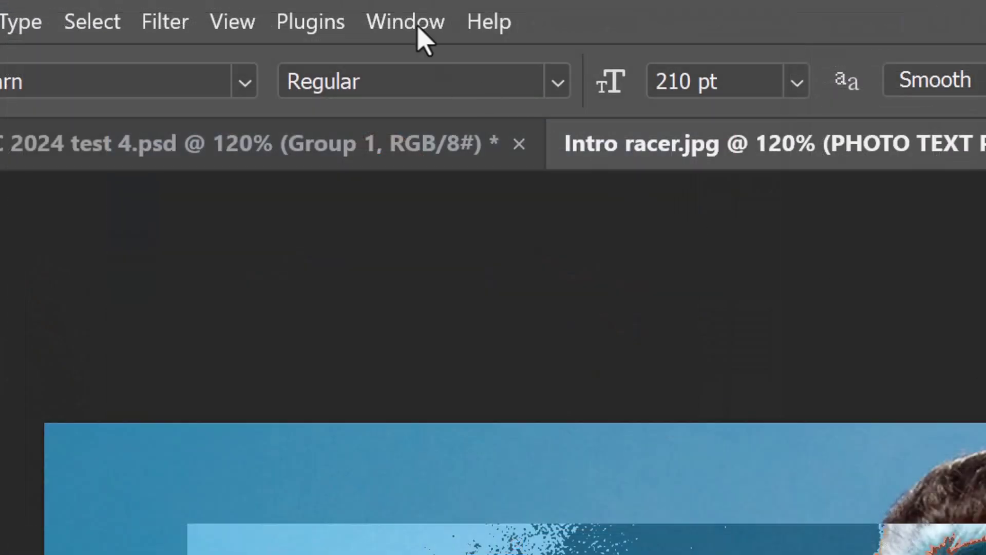
Reduce the title's leading to 155 pt and move the white text up-left over the photo.
{"action": "left_click", "coordinate": [202, 6]}
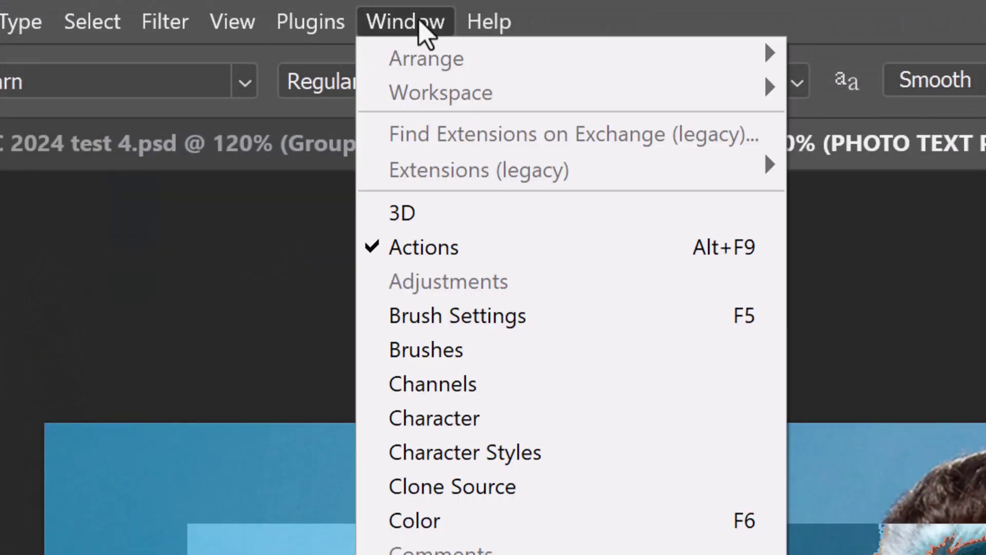
{"action": "left_click", "coordinate": [455, 426]}
{"action": "left_click_drag", "start_coordinate": [776, 224], "coordinate": [779, 227]}
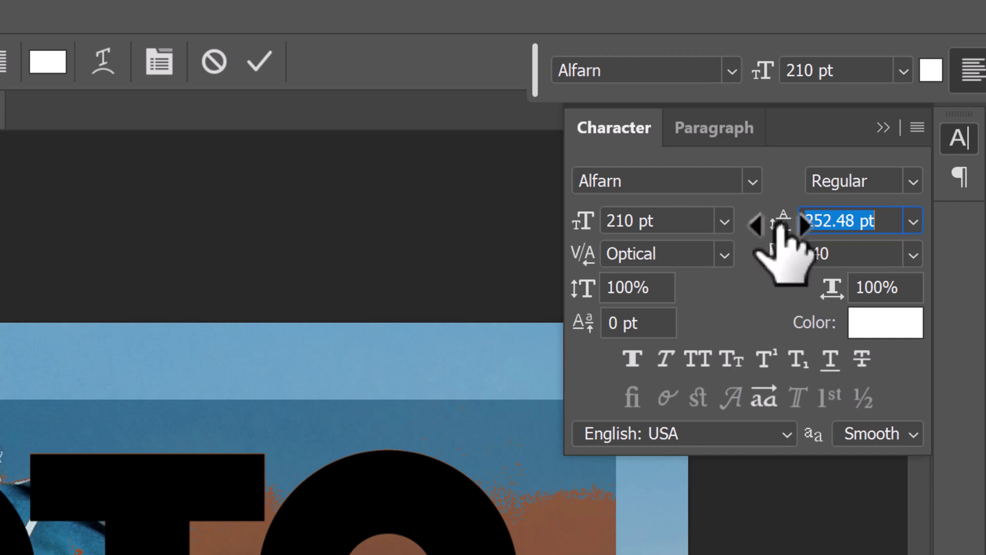
{"action": "left_click_drag", "start_coordinate": [779, 225], "coordinate": [647, 236]}
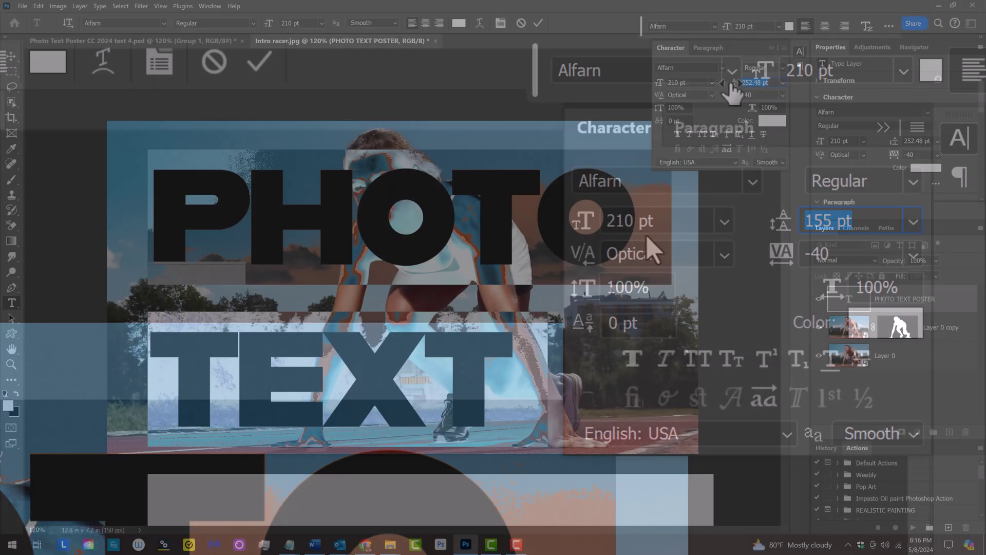
{"action": "left_click_drag", "start_coordinate": [733, 91], "coordinate": [678, 87]}
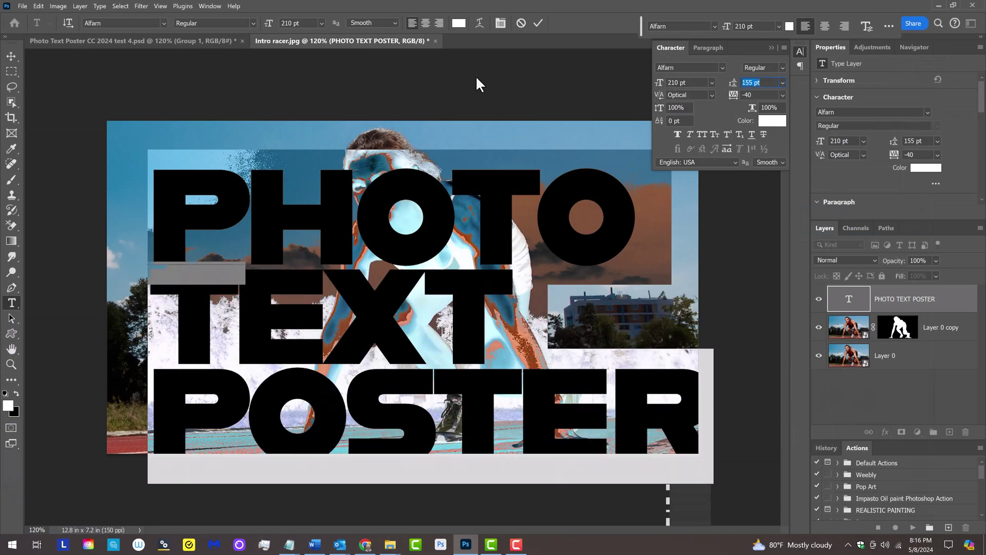
{"action": "left_click", "coordinate": [11, 56]}
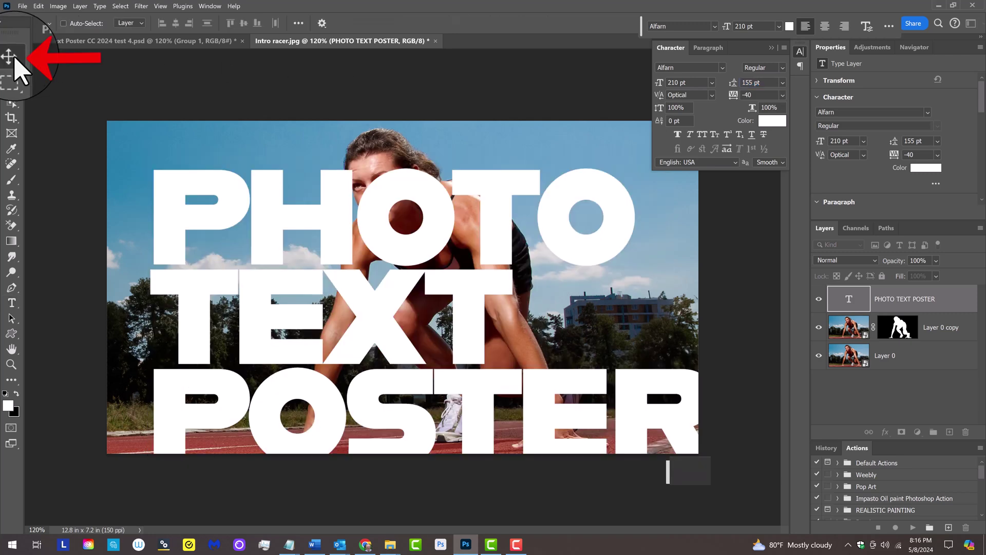
{"action": "left_click_drag", "start_coordinate": [353, 317], "coordinate": [327, 286]}
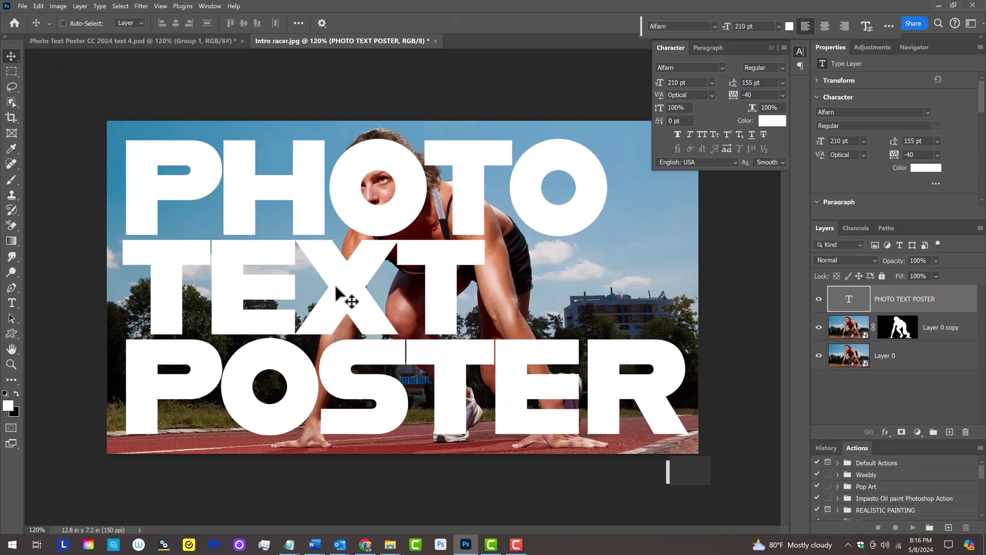
Convert the PHOTO TEXT POSTER layer to a smart object and duplicate it.
{"action": "left_click", "coordinate": [771, 45]}
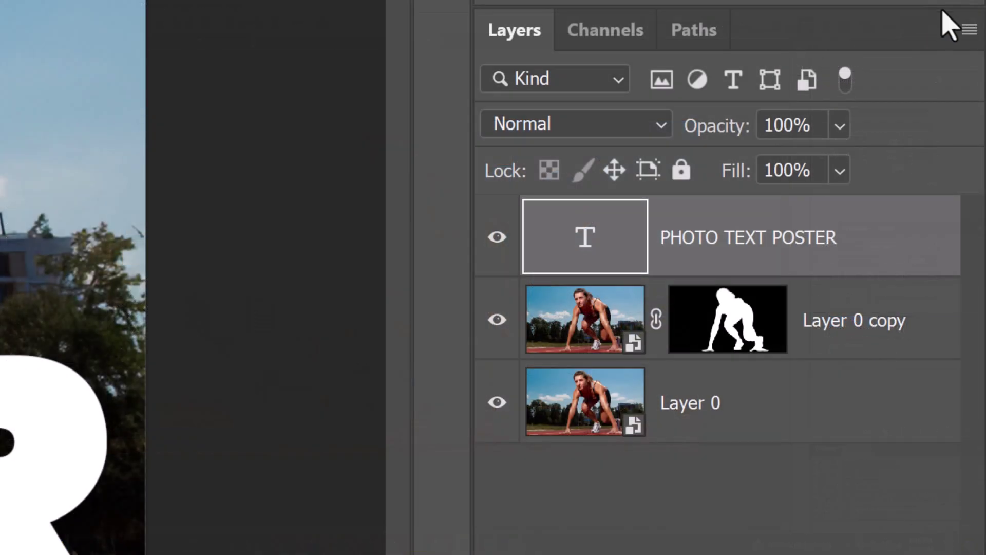
{"action": "left_click", "coordinate": [970, 31]}
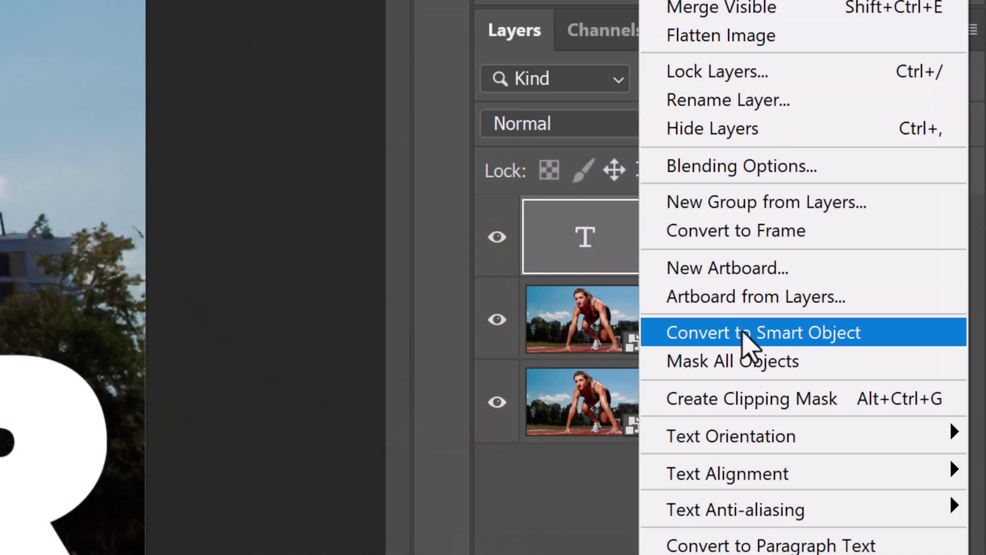
{"action": "left_click", "coordinate": [747, 341]}
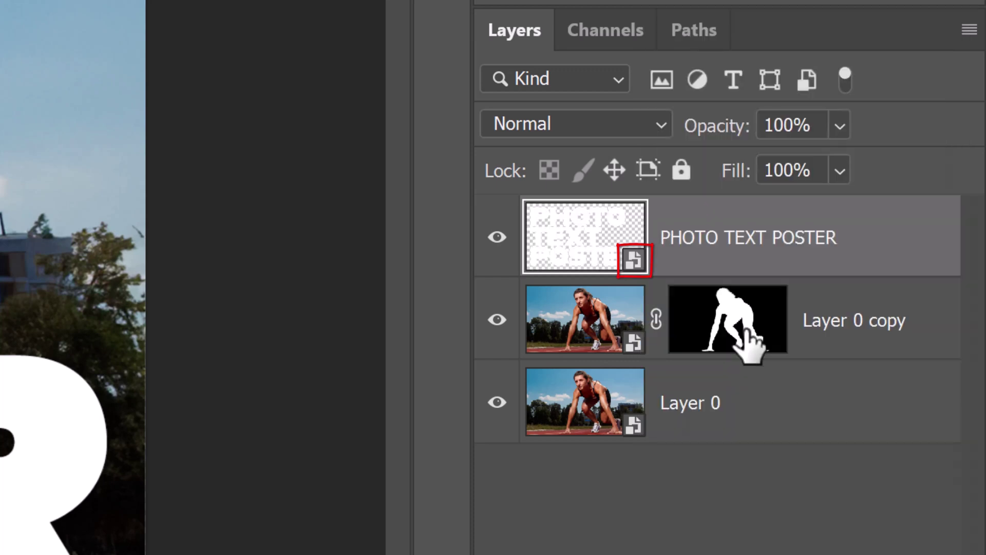
{"action": "key", "text": "ctrl+j"}
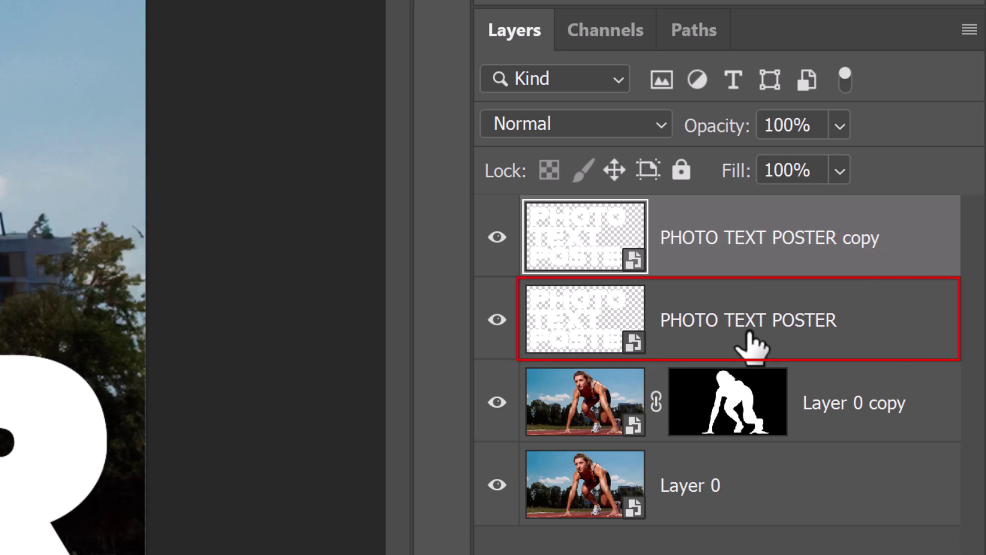
Move the original title below Layer 0 copy and set the copy's Fill to 0%.
{"action": "left_click_drag", "start_coordinate": [750, 332], "coordinate": [739, 449]}
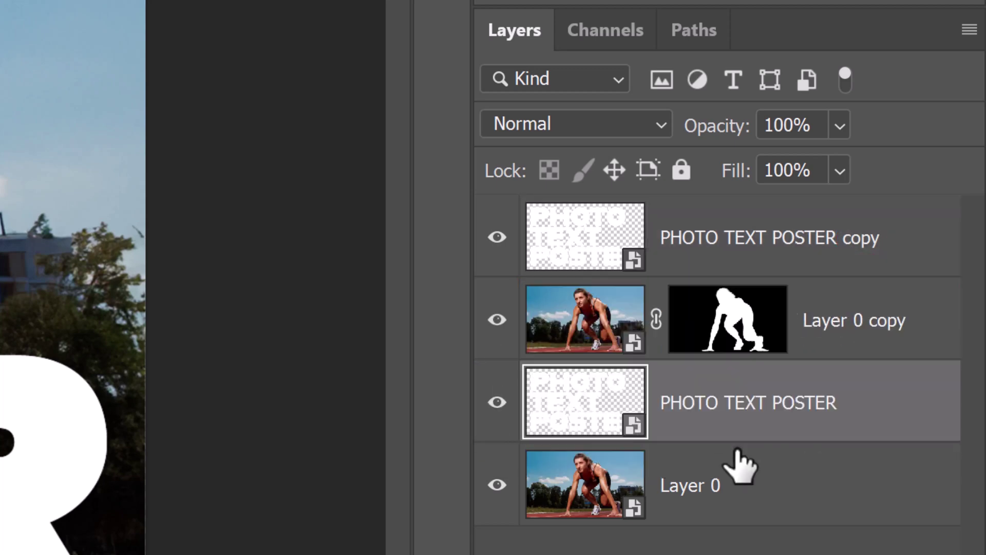
{"action": "left_click", "coordinate": [590, 233]}
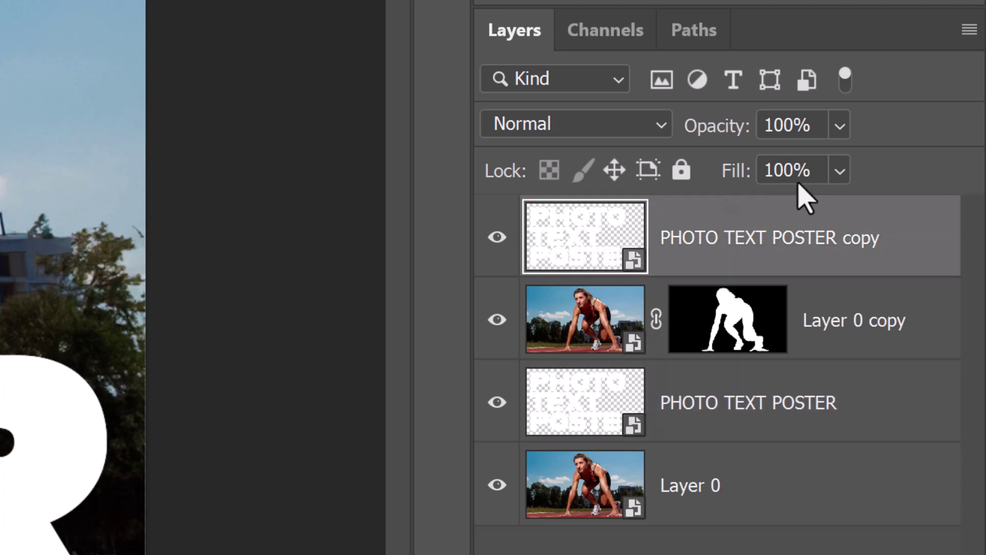
{"action": "left_click", "coordinate": [840, 170]}
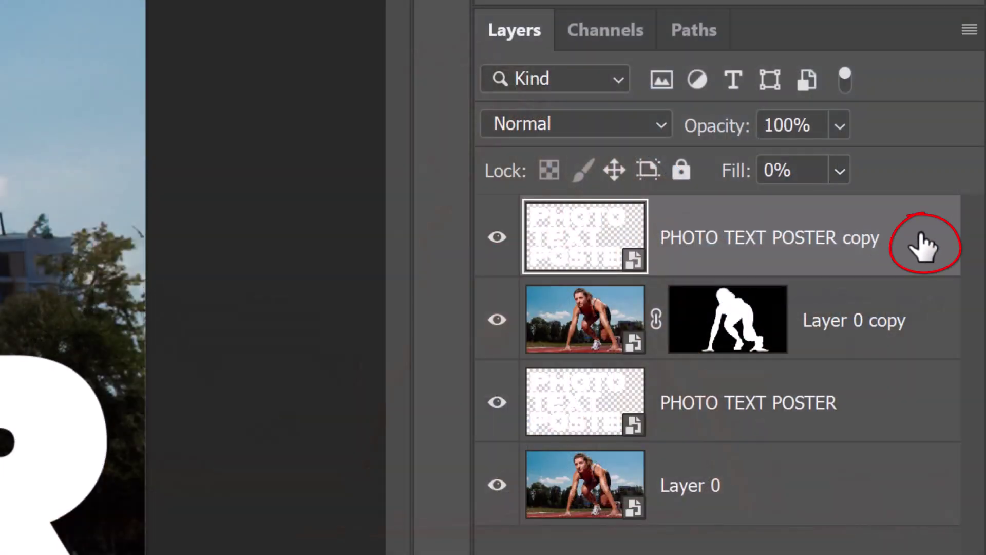
Give the title copy a 7 px outside stroke in sky blue #599ac4 sampled from the photo.
{"action": "double_click", "coordinate": [922, 246]}
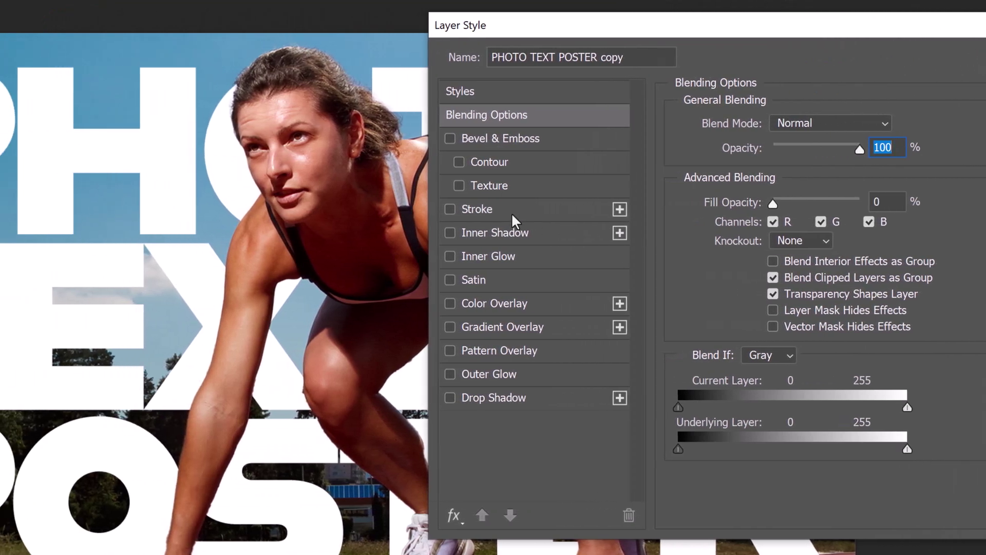
{"action": "left_click", "coordinate": [417, 209]}
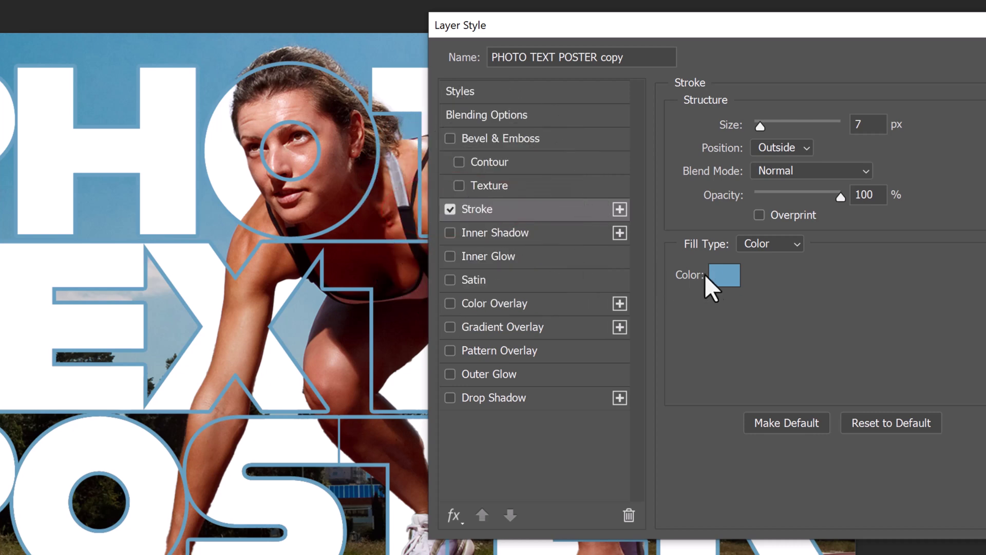
{"action": "left_click", "coordinate": [723, 278]}
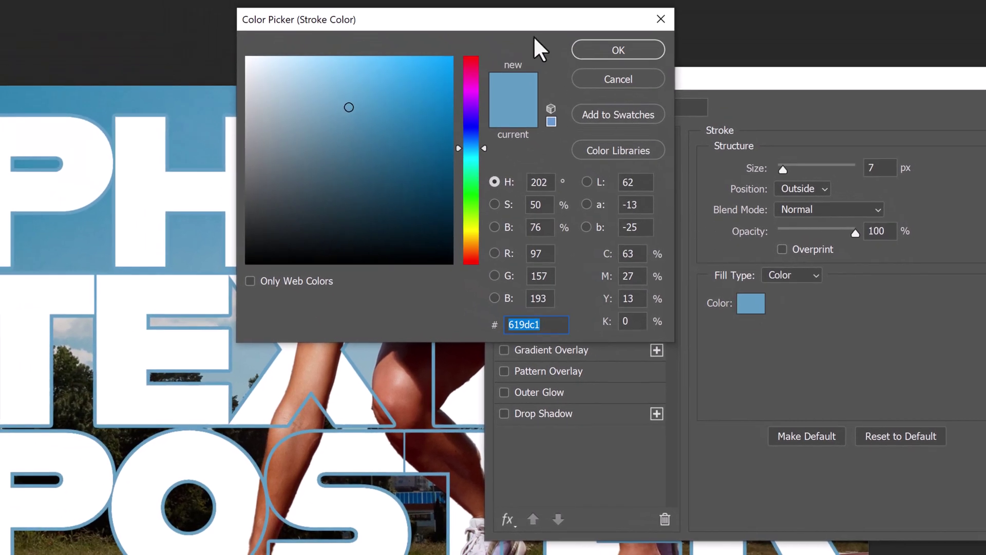
{"action": "left_click_drag", "start_coordinate": [542, 24], "coordinate": [159, 136]}
{"action": "left_click", "coordinate": [426, 112]}
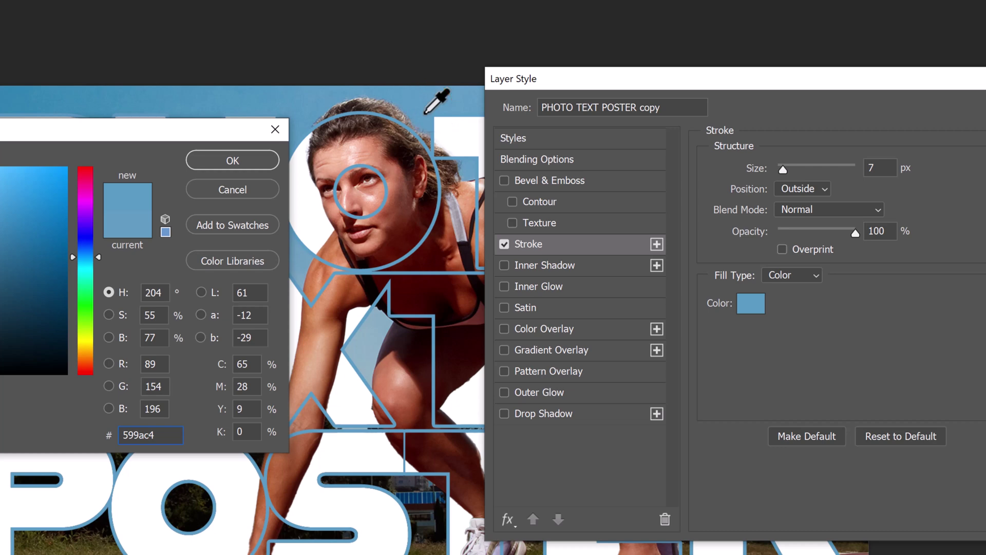
{"action": "left_click", "coordinate": [242, 163]}
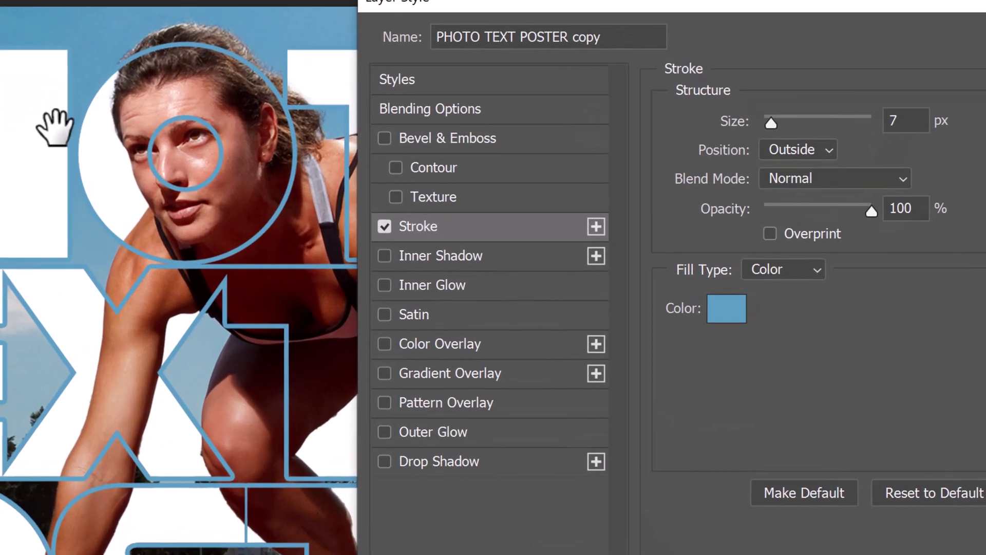
Add a Multiply drop shadow: 30% opacity, 135°, 15 px distance, 10 px size.
{"action": "left_click", "coordinate": [439, 466]}
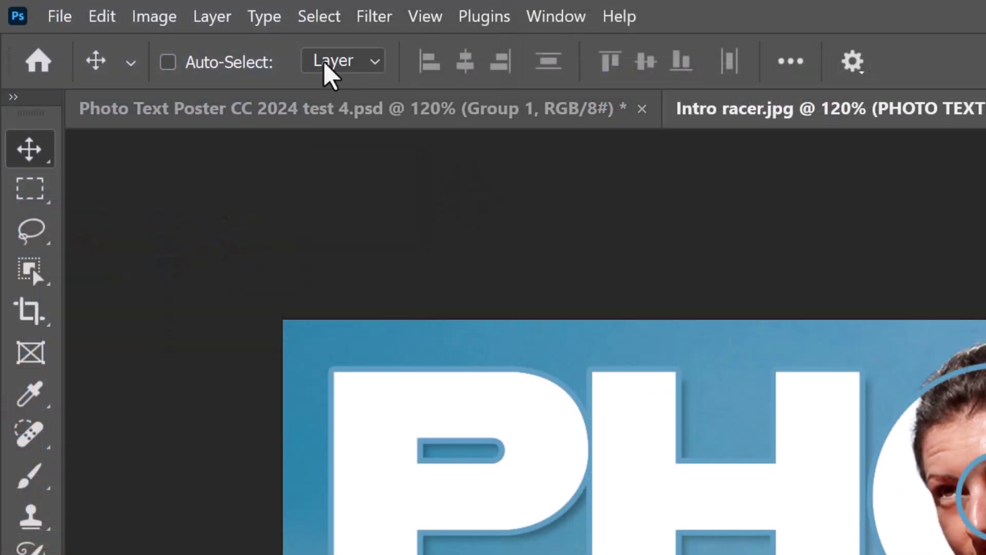
Clip the title copy to Layer 0 copy and link it with the original PHOTO TEXT POSTER layer.
{"action": "left_click", "coordinate": [210, 19]}
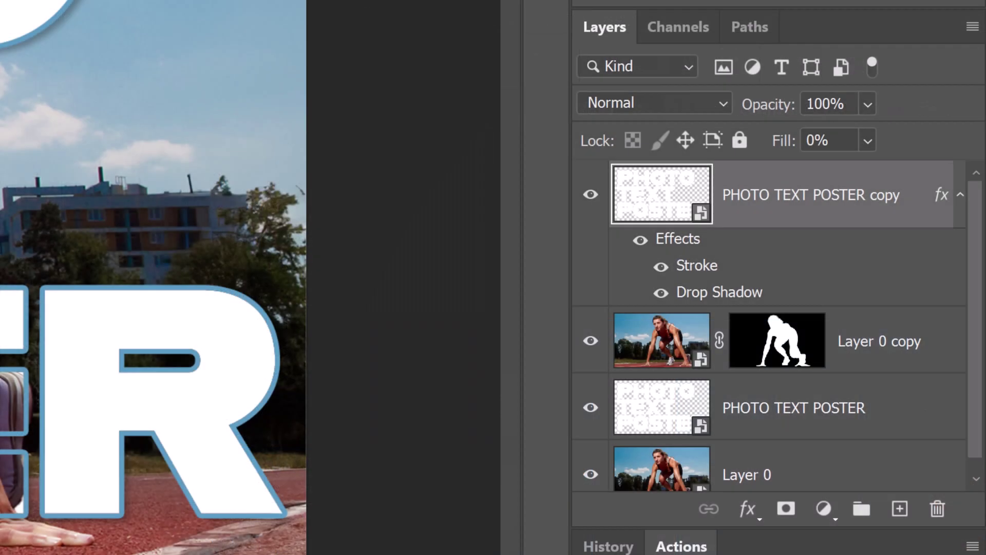
{"action": "left_click", "coordinate": [270, 465]}
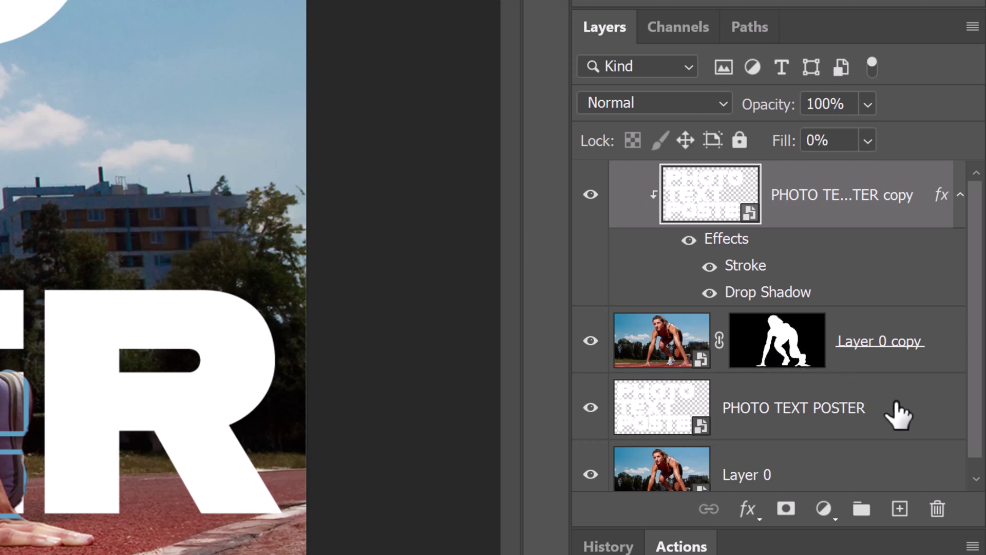
{"action": "left_click", "coordinate": [908, 416], "text": "ctrl"}
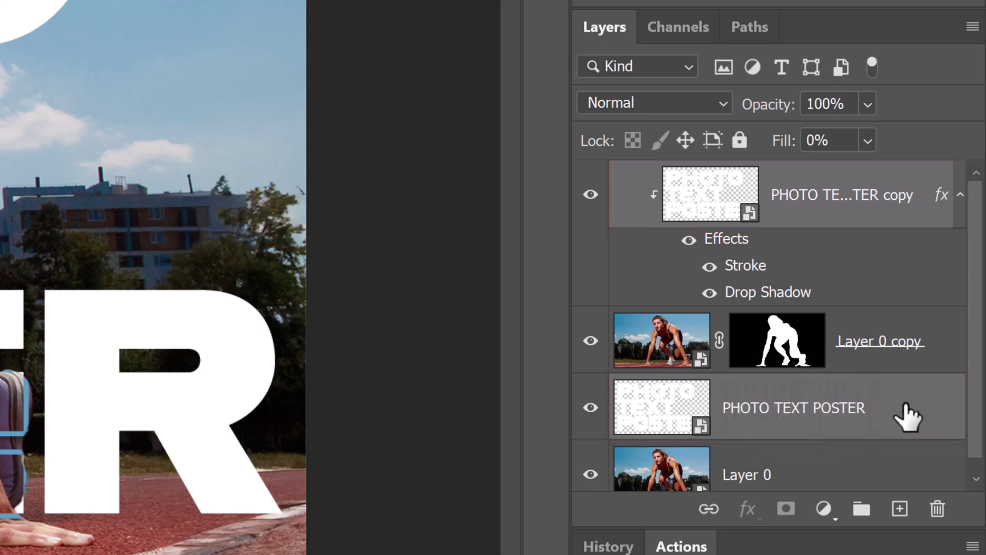
{"action": "left_click", "coordinate": [709, 508]}
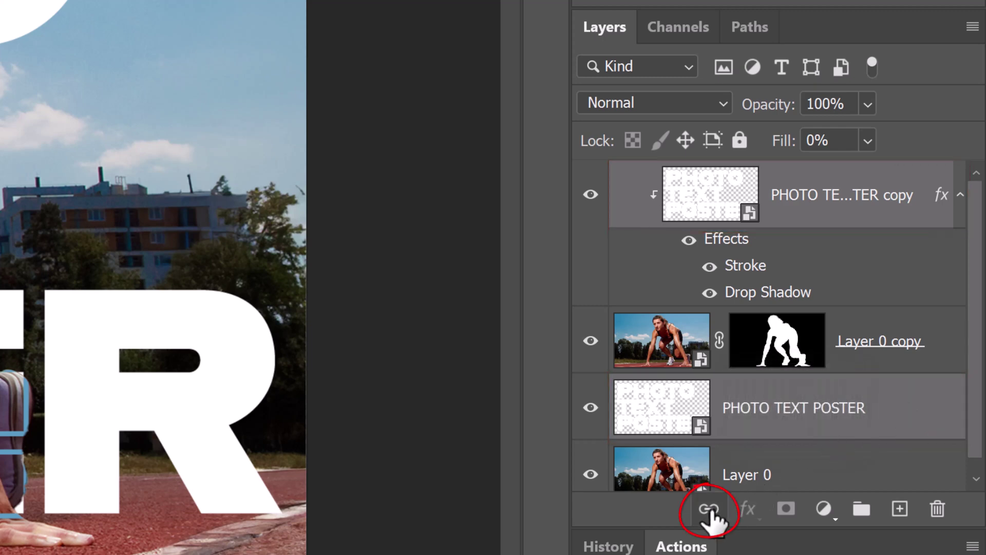